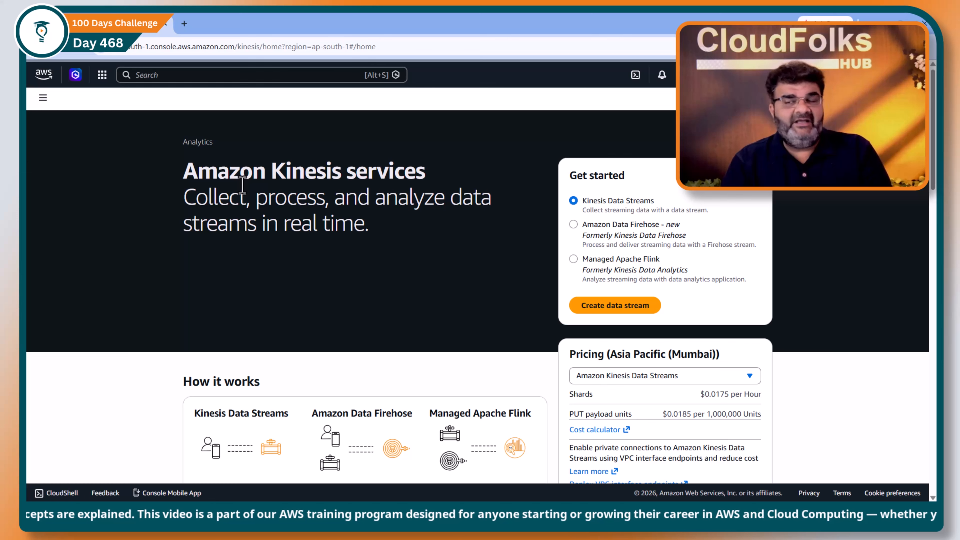
# Start a new Amazon Data Firehose stream with Direct PUT as the source and Amazon S3 as the destination
pyautogui.click(573, 224)
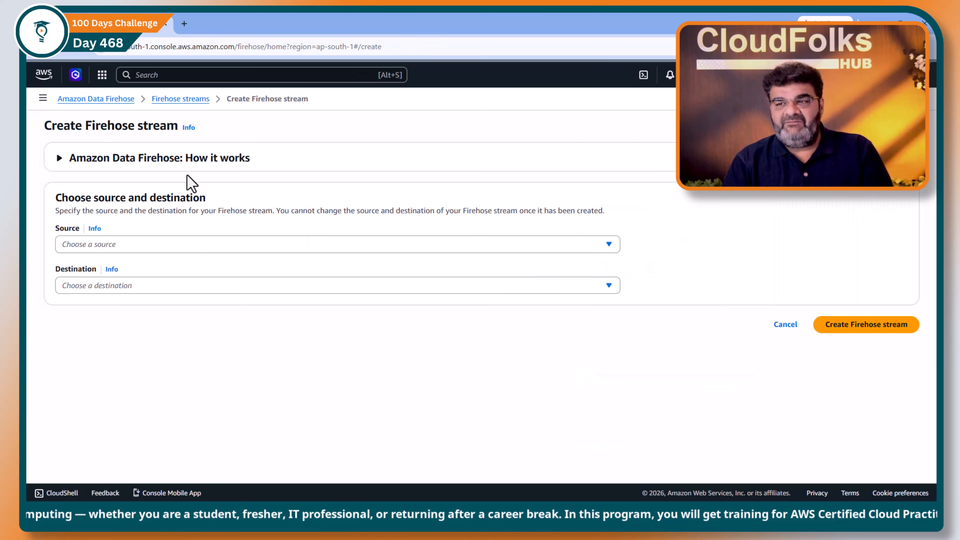
pyautogui.click(112, 244)
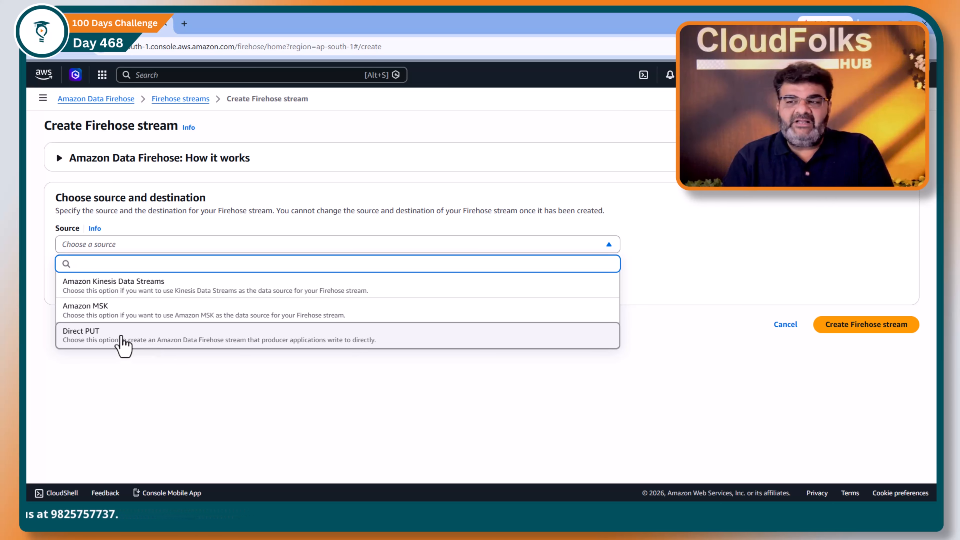
pyautogui.click(120, 338)
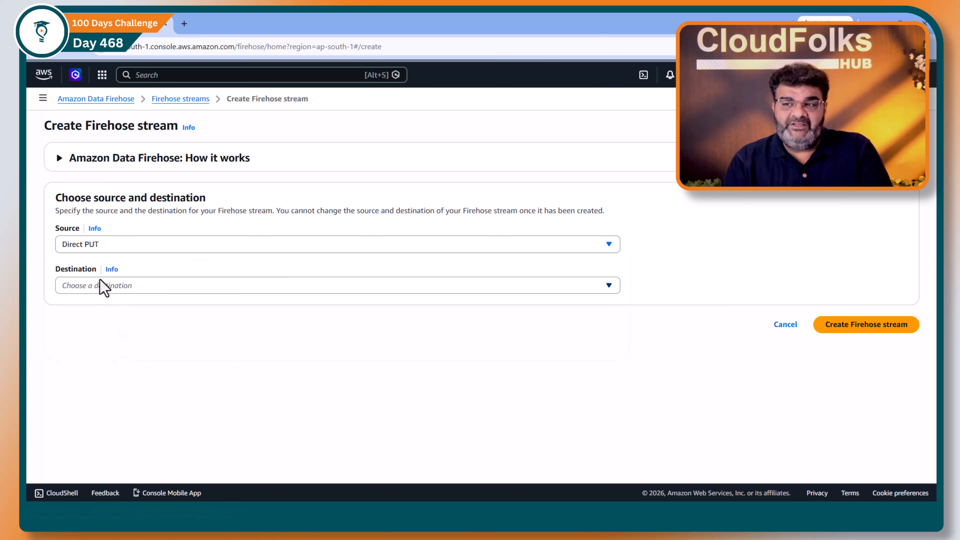
pyautogui.click(108, 288)
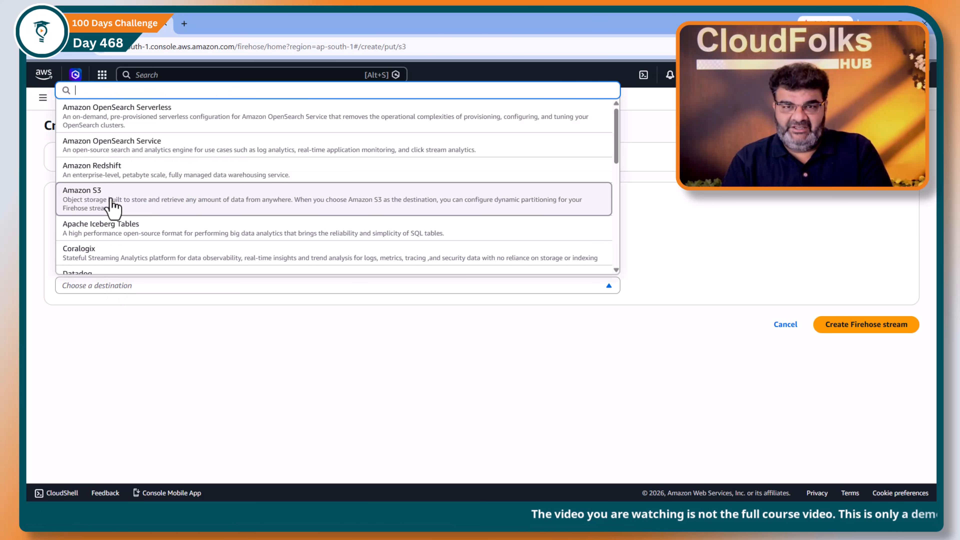
pyautogui.click(112, 204)
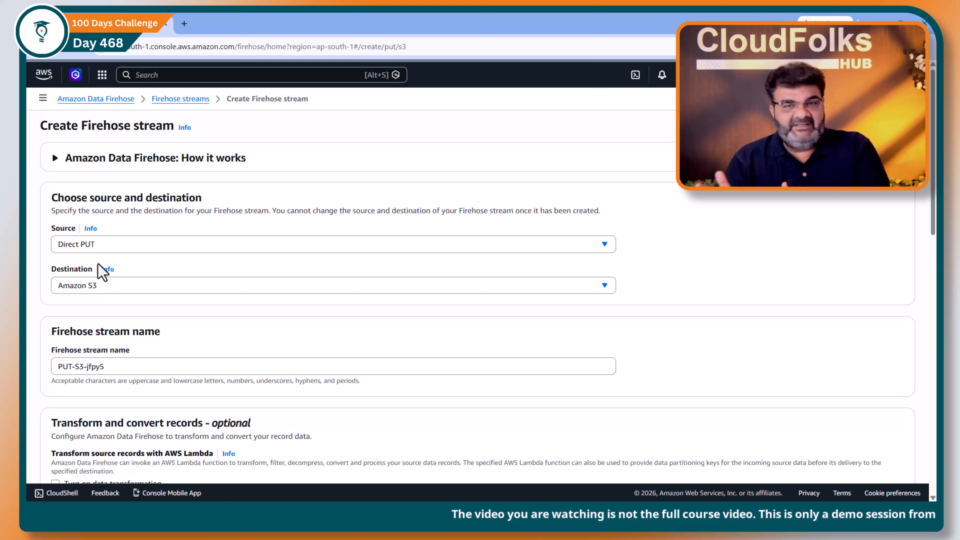
# Name the Firehose stream cloudfolks-stream
pyautogui.scroll(-3, 114, 287)
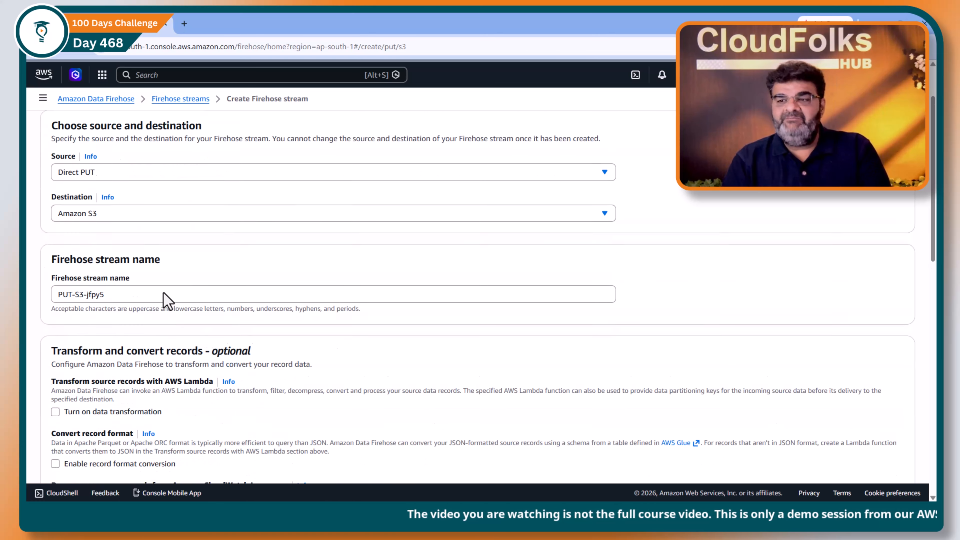
pyautogui.moveTo(65, 273); pyautogui.dragTo(153, 279)
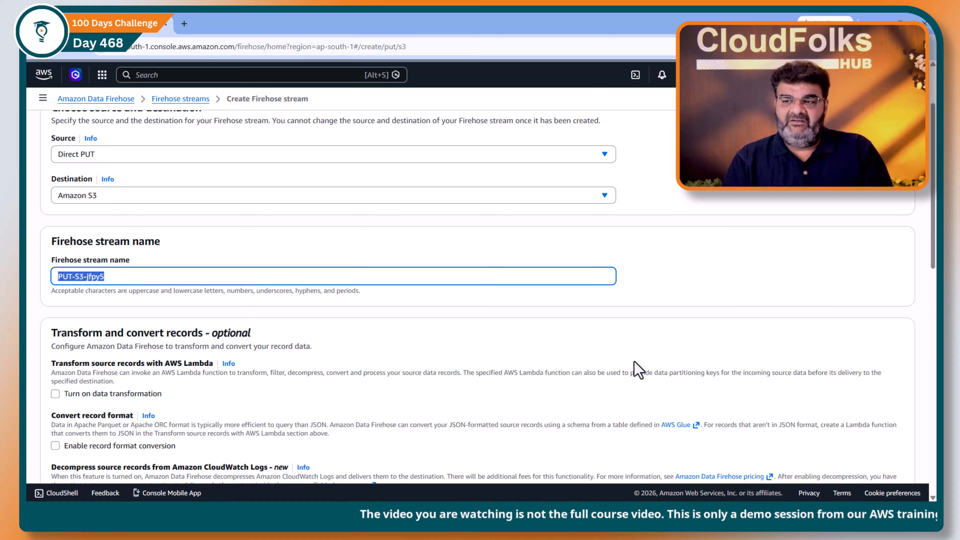
pyautogui.write('Clo')
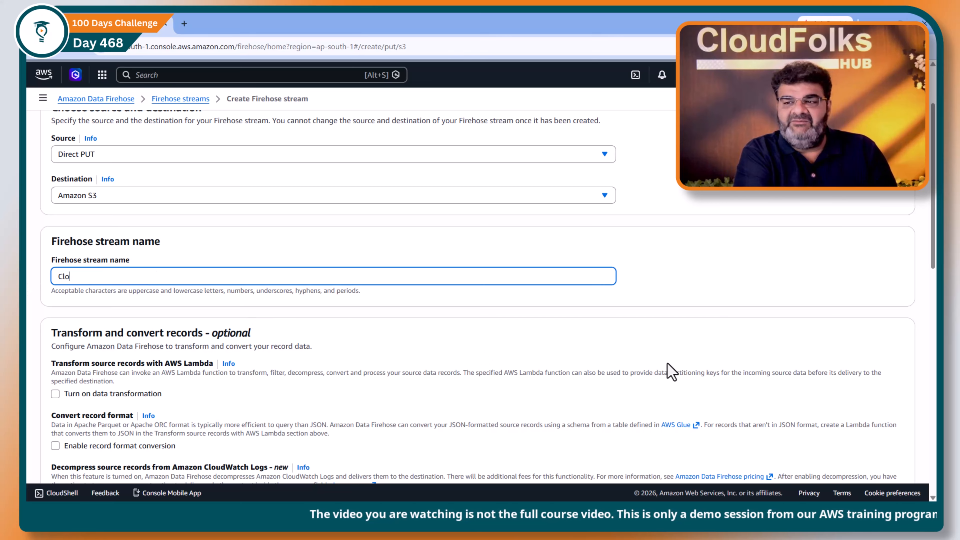
pyautogui.press('BackSpace')
pyautogui.press('BackSpace')
pyautogui.press('BackSpace')
pyautogui.write('cloud')
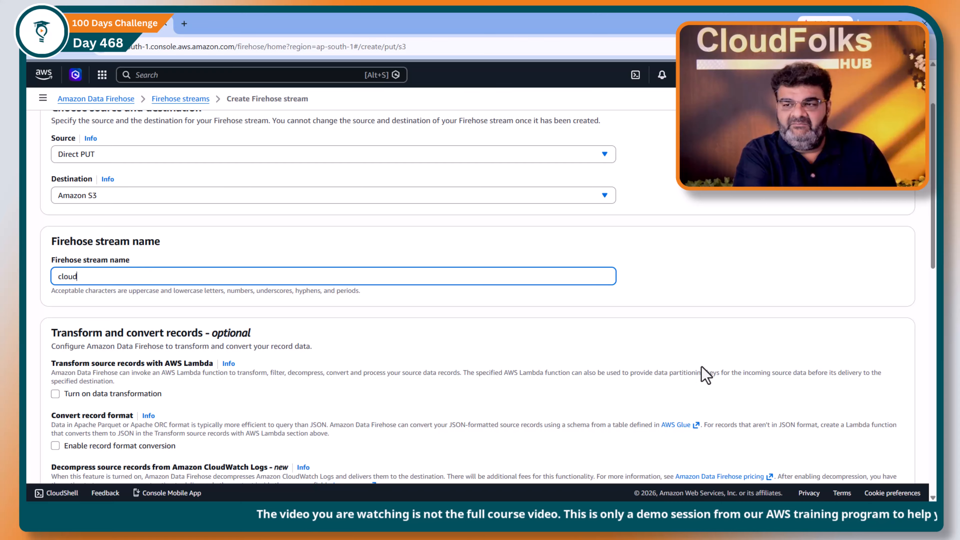
pyautogui.write('folks-')
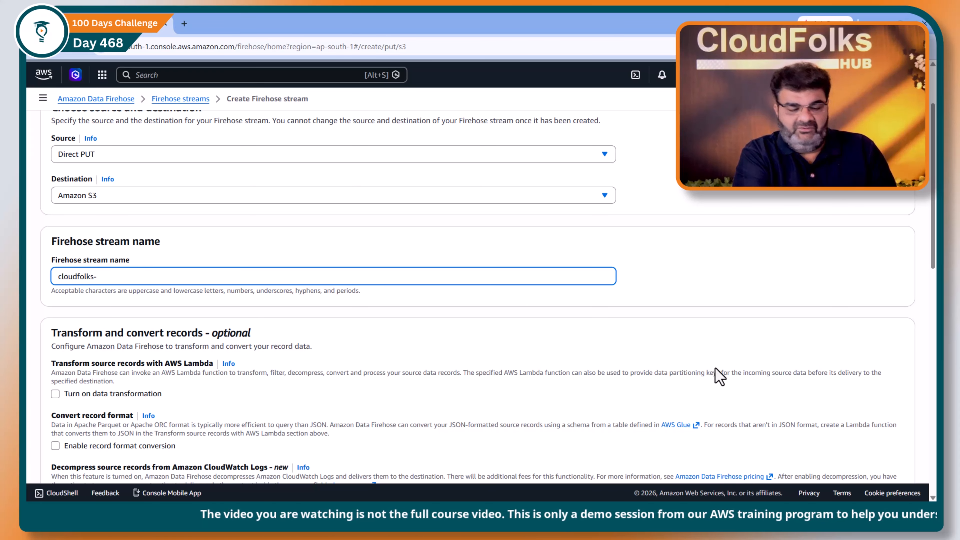
pyautogui.write('stream')
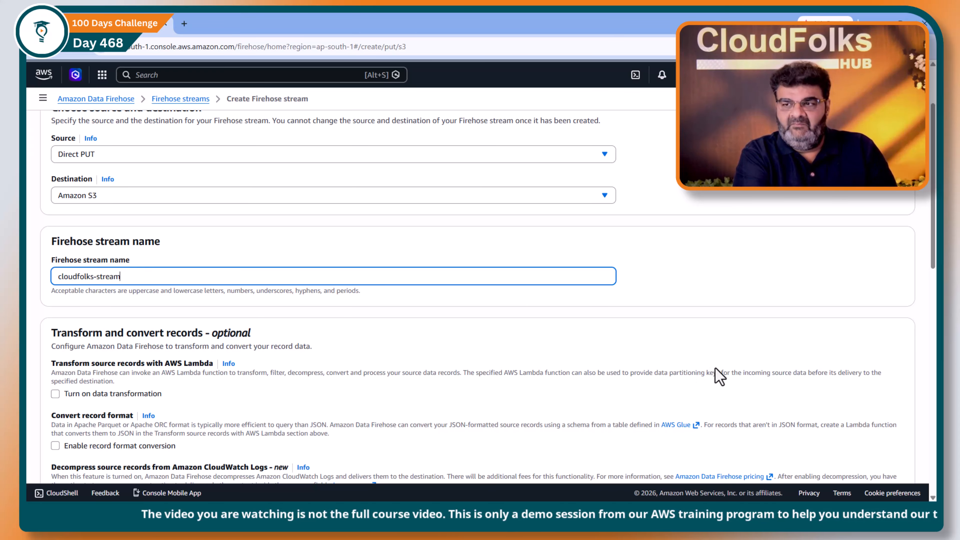
pyautogui.scroll(-1, 395, 342)
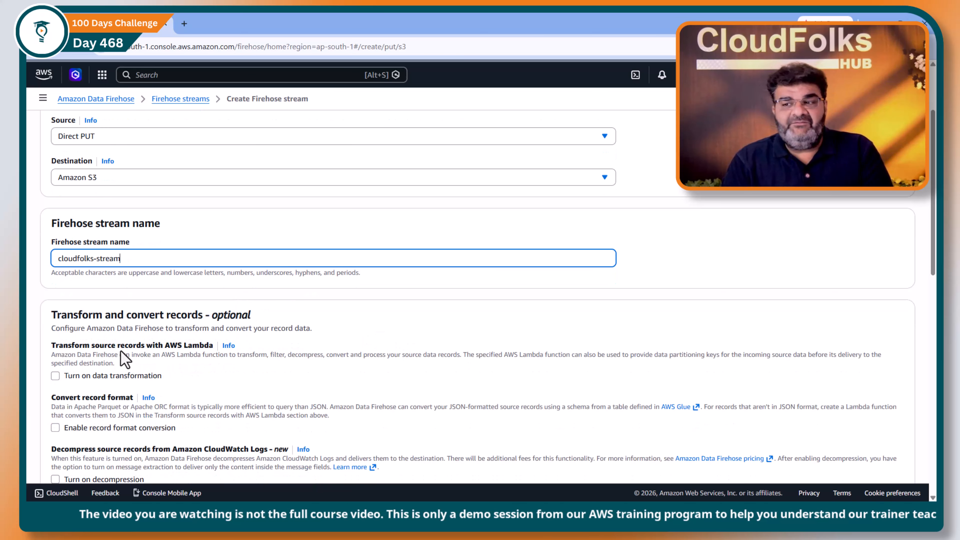
# Start creating a new S3 bucket from the stream's destination settings and name it cloudfolks-stream-data
pyautogui.scroll(-2, 122, 350)
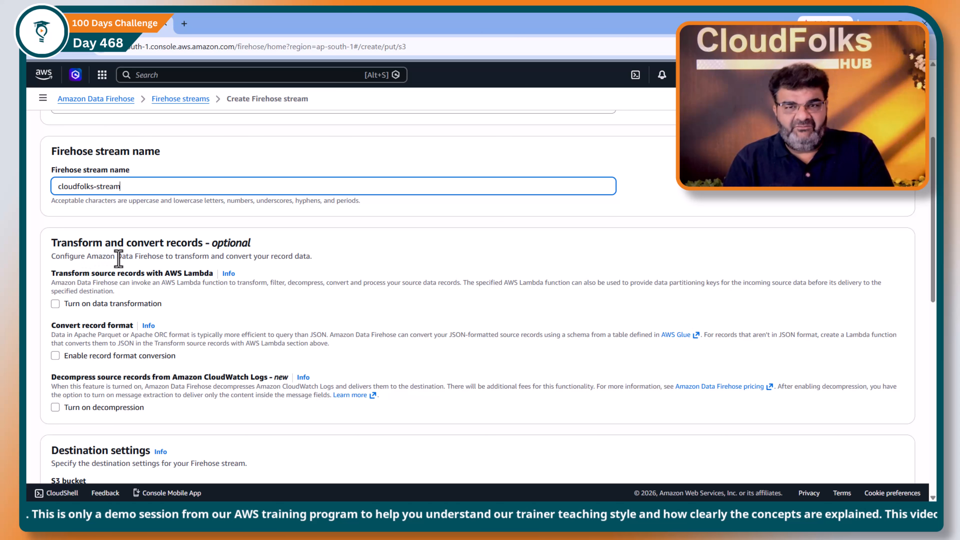
pyautogui.scroll(-5, 119, 258)
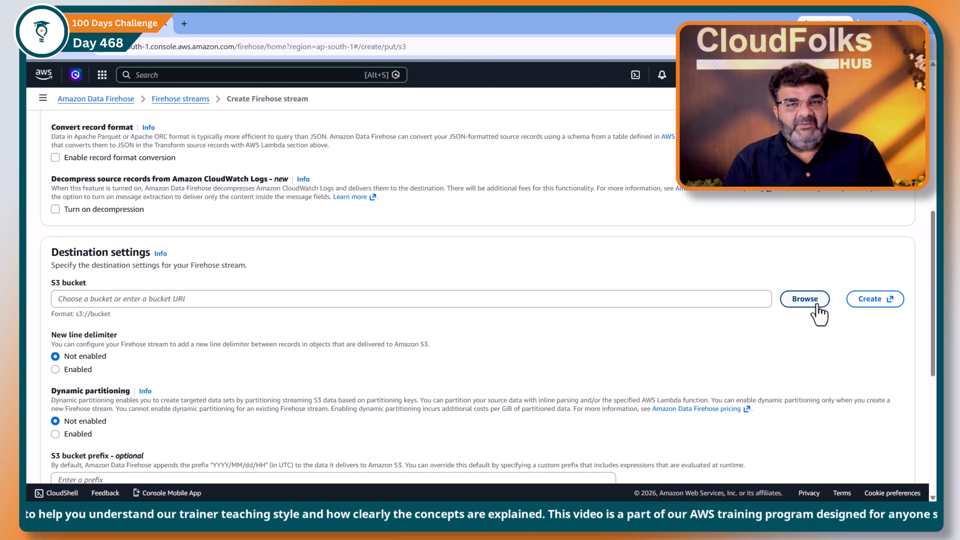
pyautogui.click(889, 304)
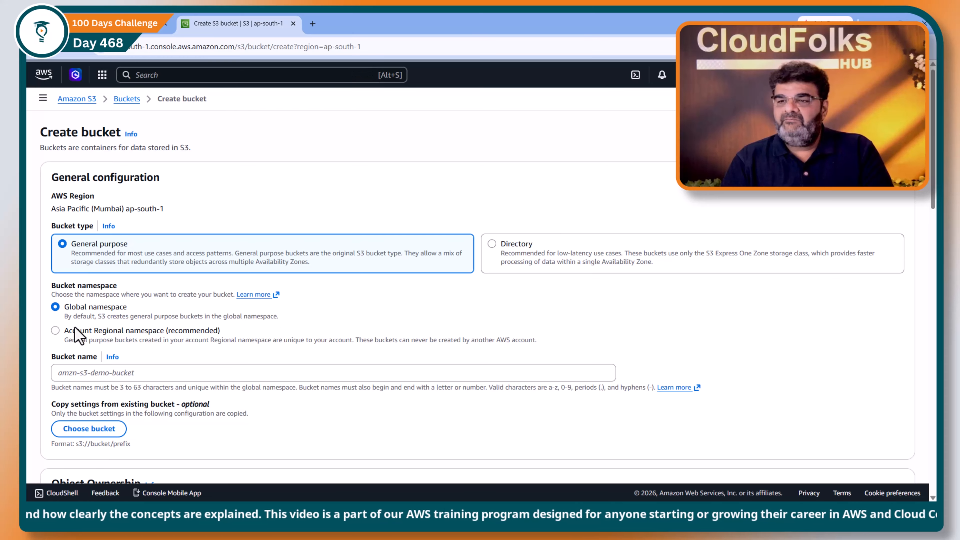
pyautogui.click(111, 373)
pyautogui.write('c')
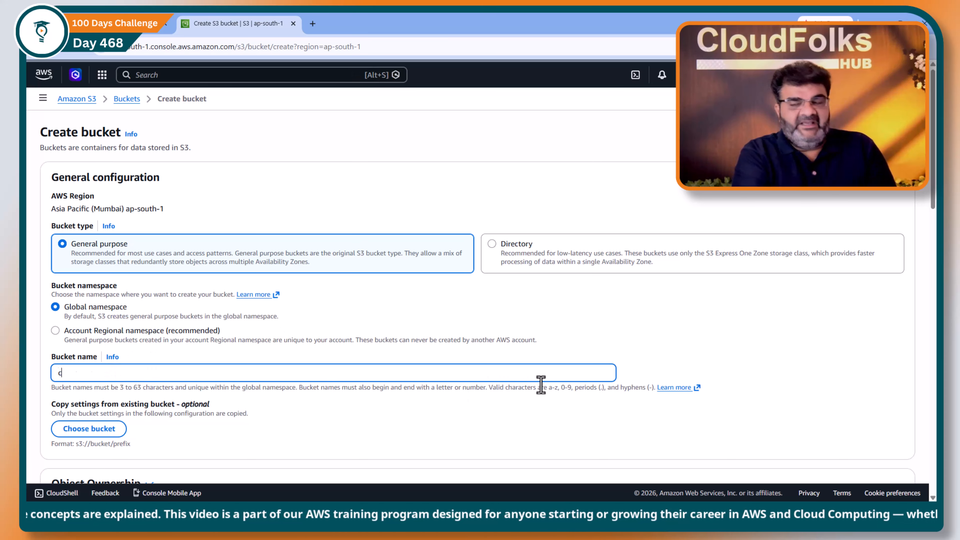
pyautogui.write('loudfolks-S')
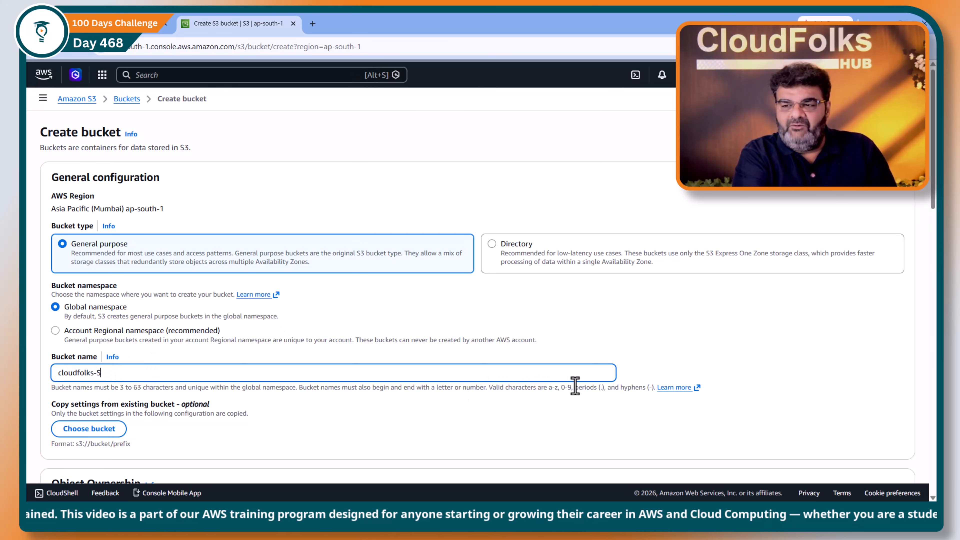
pyautogui.write('tora')
pyautogui.press('BackSpace')
pyautogui.press('BackSpace')
pyautogui.press('BackSpace')
pyautogui.press('BackSpace')
pyautogui.press('BackSpace')
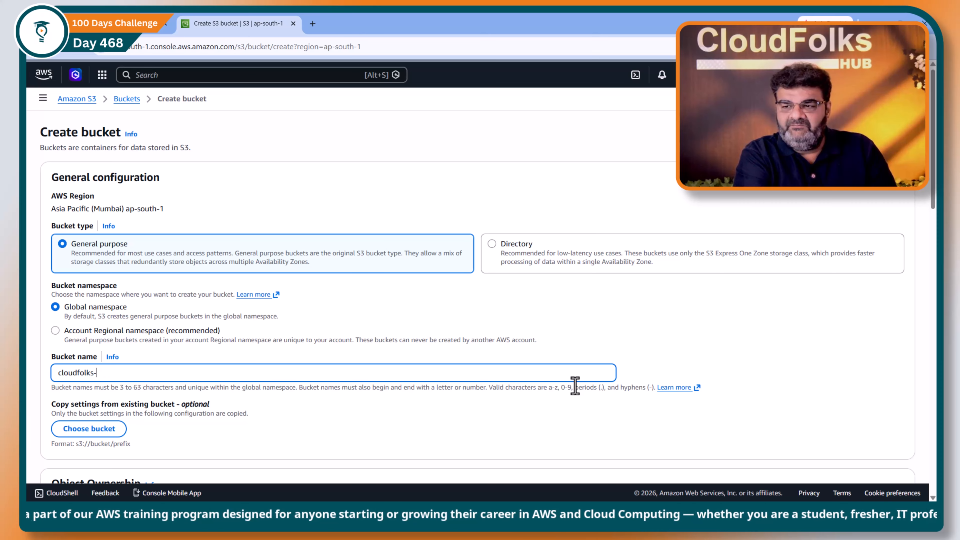
pyautogui.write('strea')
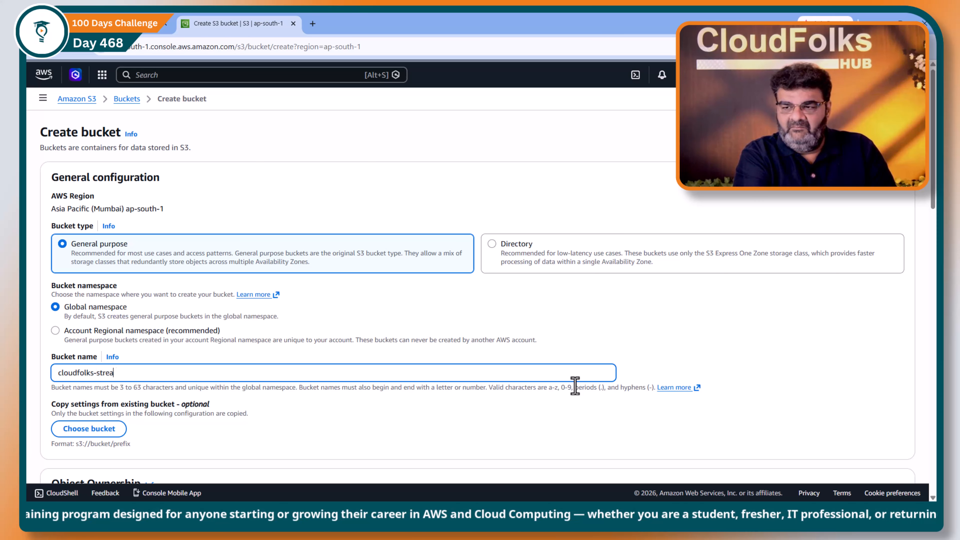
pyautogui.write('m-data')
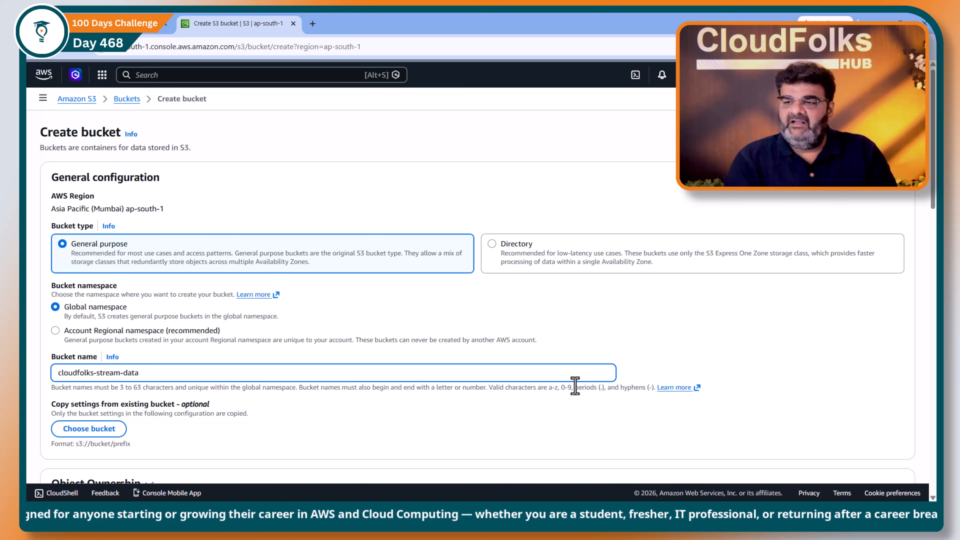
# Create the general purpose bucket with its default access, versioning and encryption settings
pyautogui.scroll(-10, 574, 385)
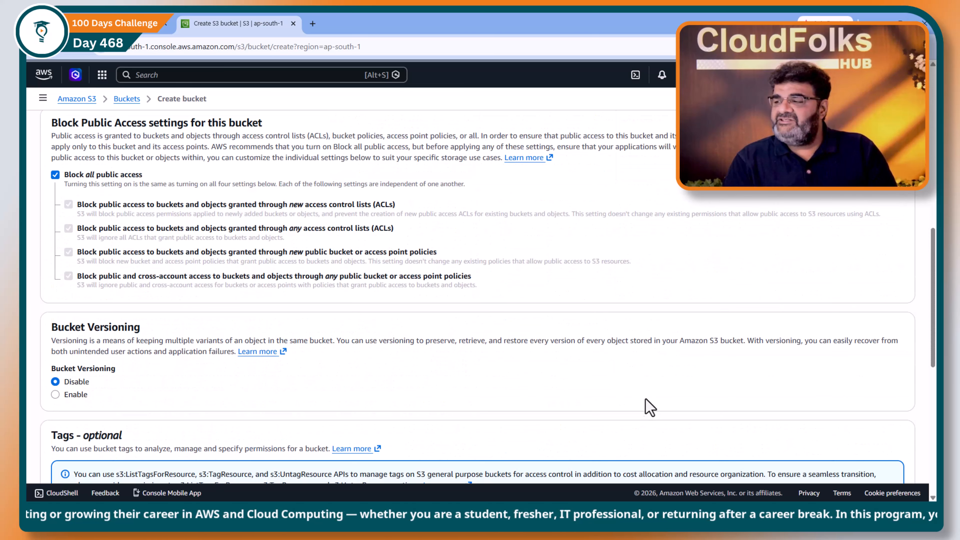
pyautogui.scroll(-10, 649, 407)
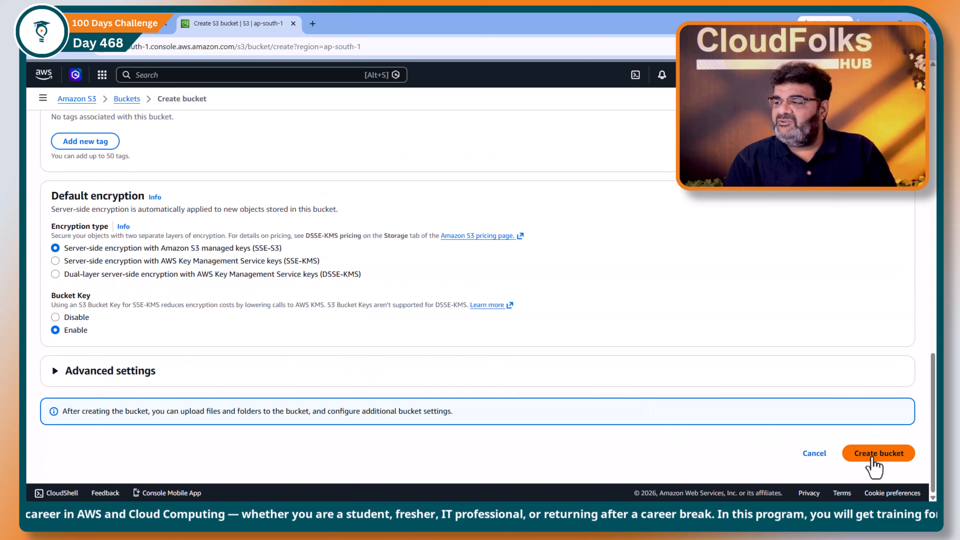
pyautogui.click(871, 458)
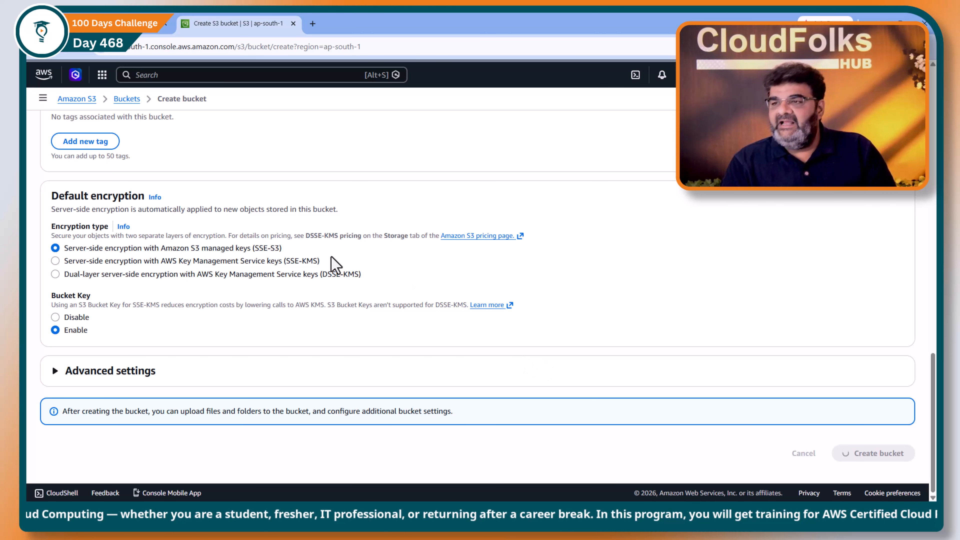
# Return to the Firehose stream setup and choose the cloudfolks-stream-data bucket as the S3 destination, refreshing the bucket list
pyautogui.click(99, 25)
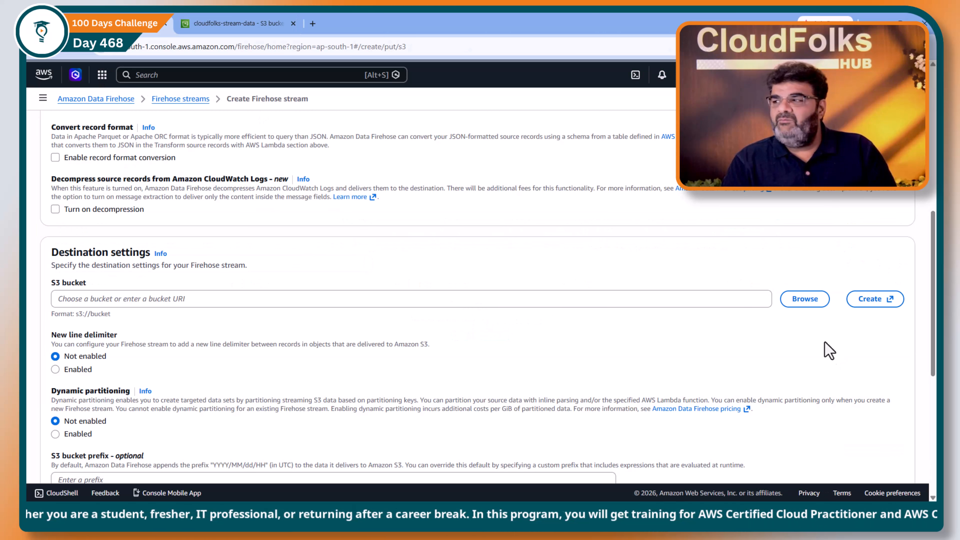
pyautogui.click(805, 301)
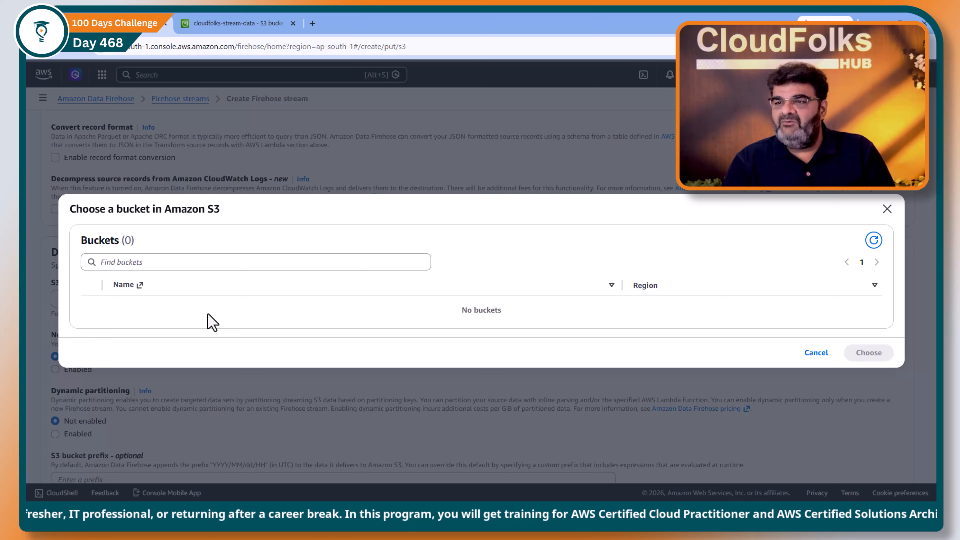
pyautogui.click(874, 240)
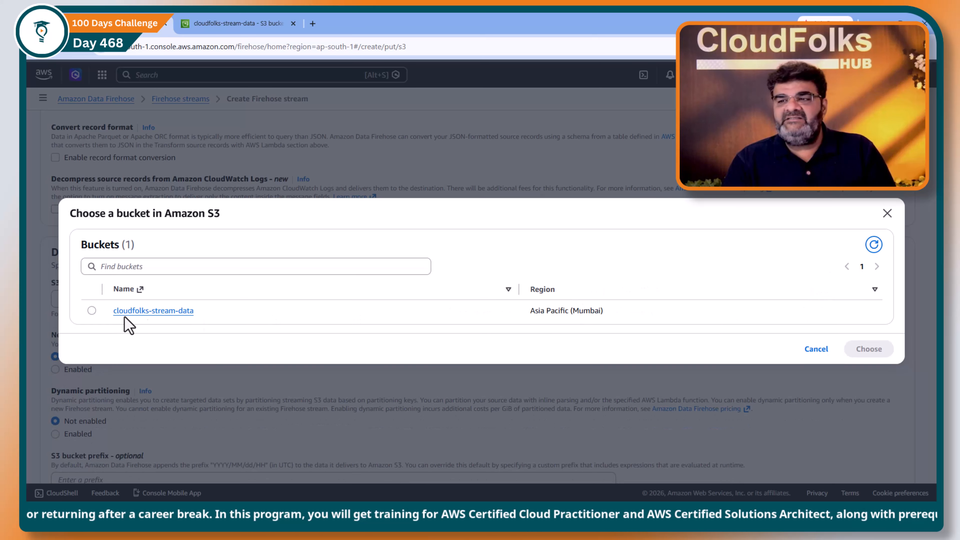
pyautogui.click(91, 311)
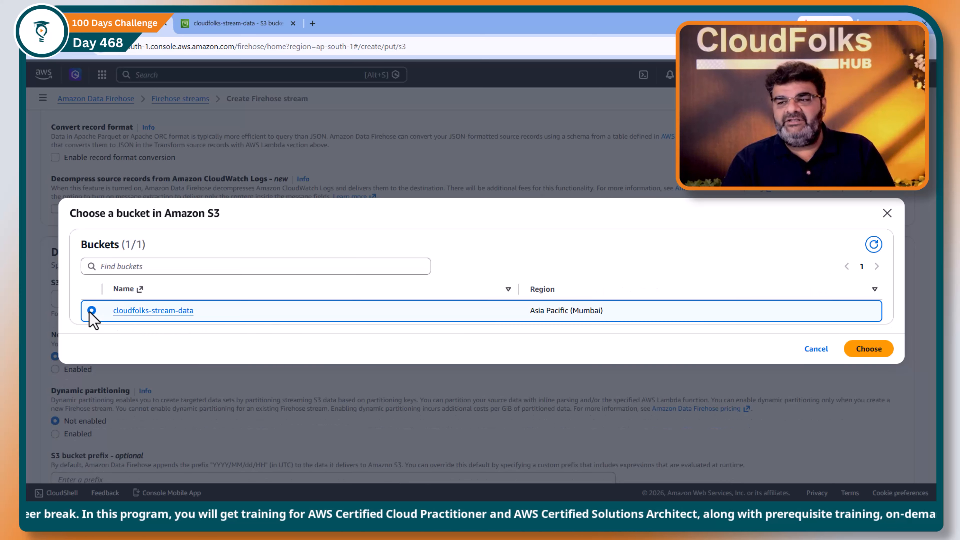
pyautogui.click(868, 349)
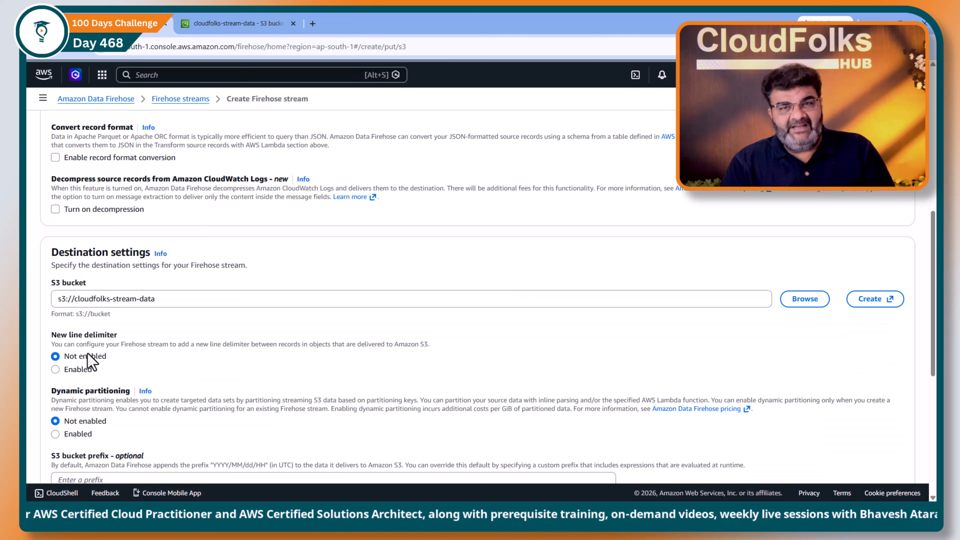
# Set the S3 bucket and S3 error output prefix time zone to Asia/Calcutta
pyautogui.scroll(-2, 91, 361)
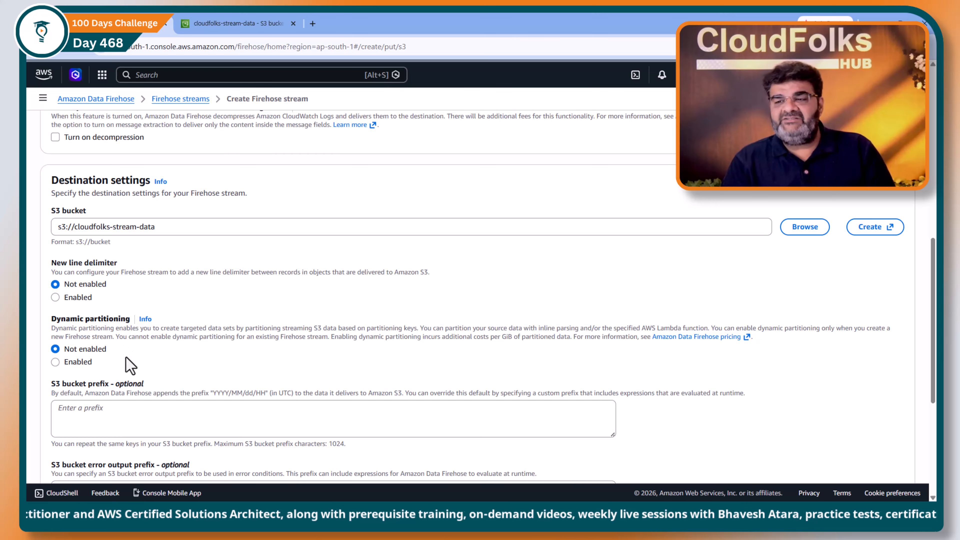
pyautogui.scroll(-1, 113, 355)
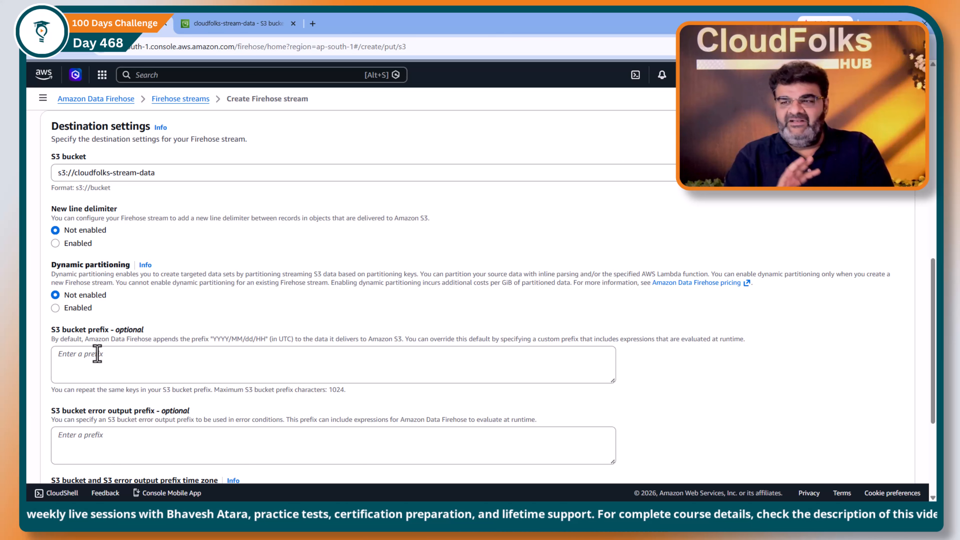
pyautogui.scroll(-2, 115, 353)
pyautogui.scroll(-2, 125, 363)
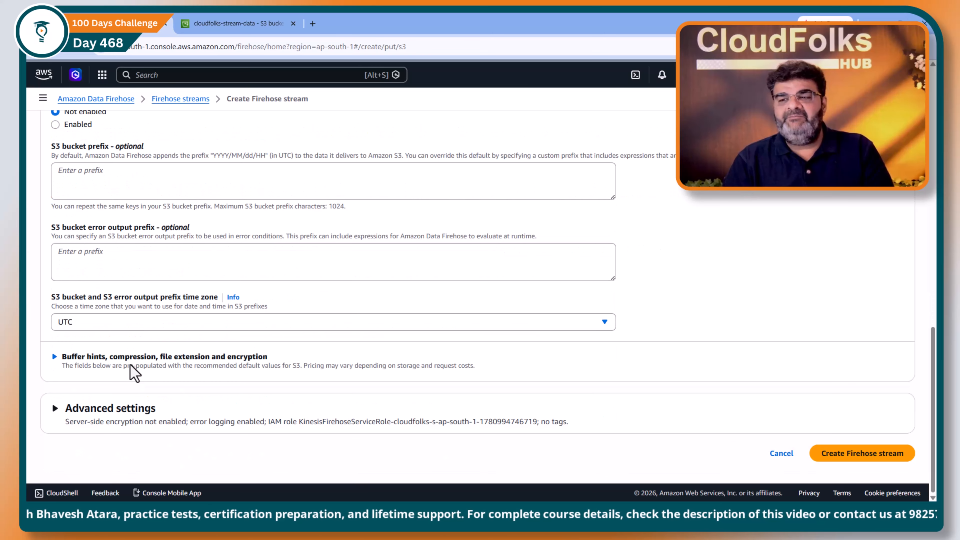
pyautogui.click(91, 322)
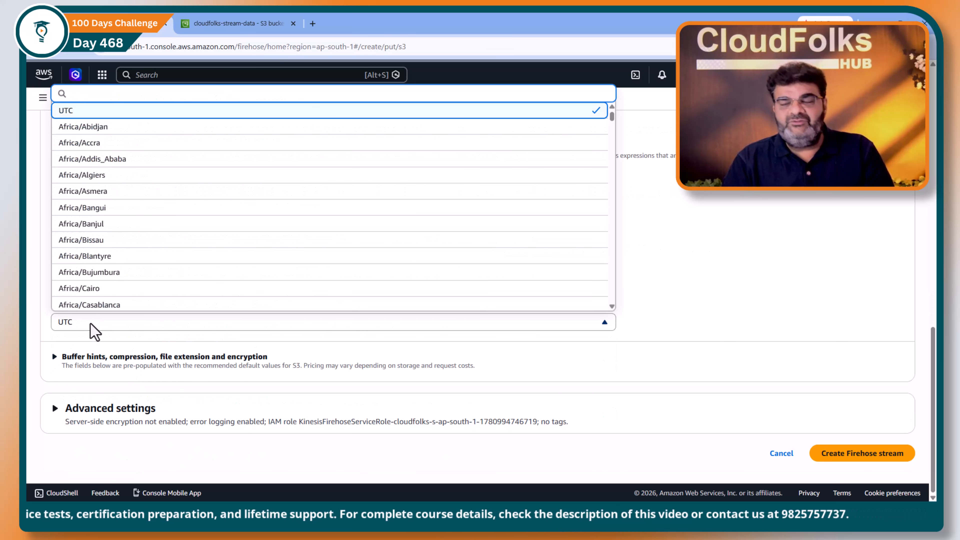
pyautogui.write('ais')
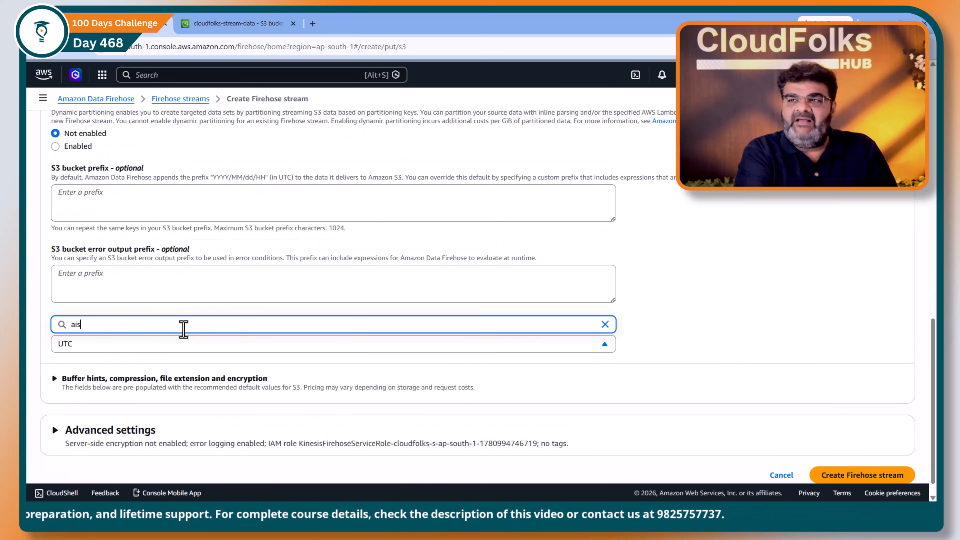
pyautogui.press('BackSpace')
pyautogui.press('BackSpace')
pyautogui.write('sia/c')
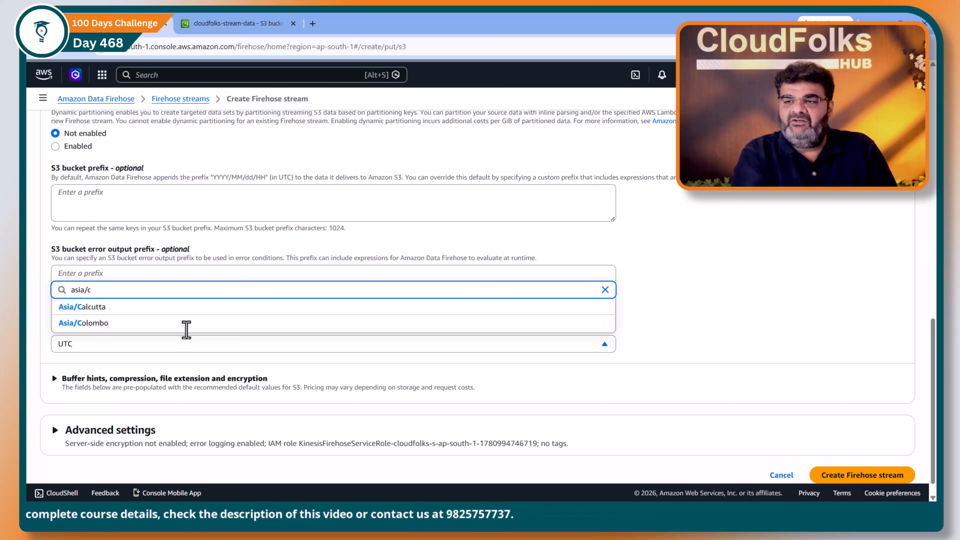
pyautogui.click(146, 309)
# Set the S3 buffer hints to a buffer size of 1 MiB and a buffer interval of 5 seconds
pyautogui.click(52, 382)
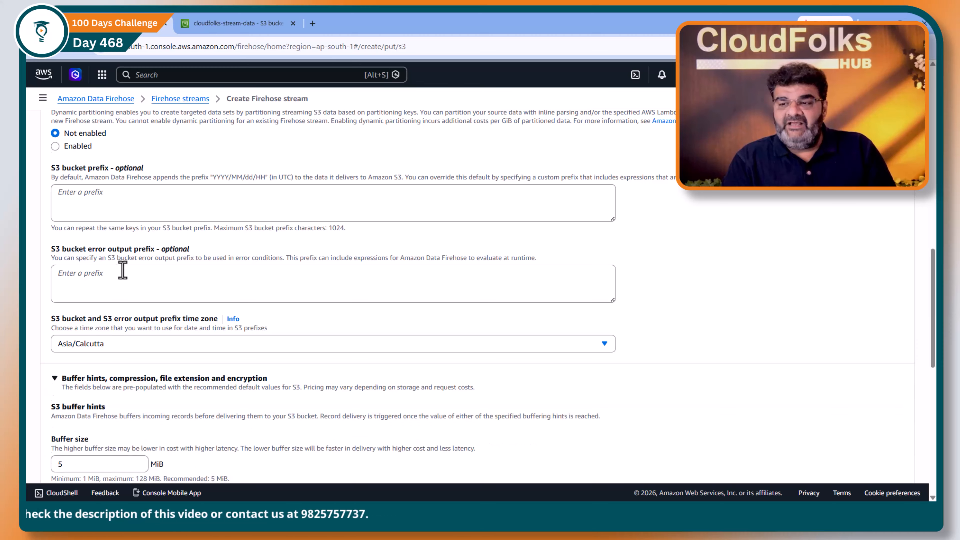
pyautogui.scroll(-1, 123, 273)
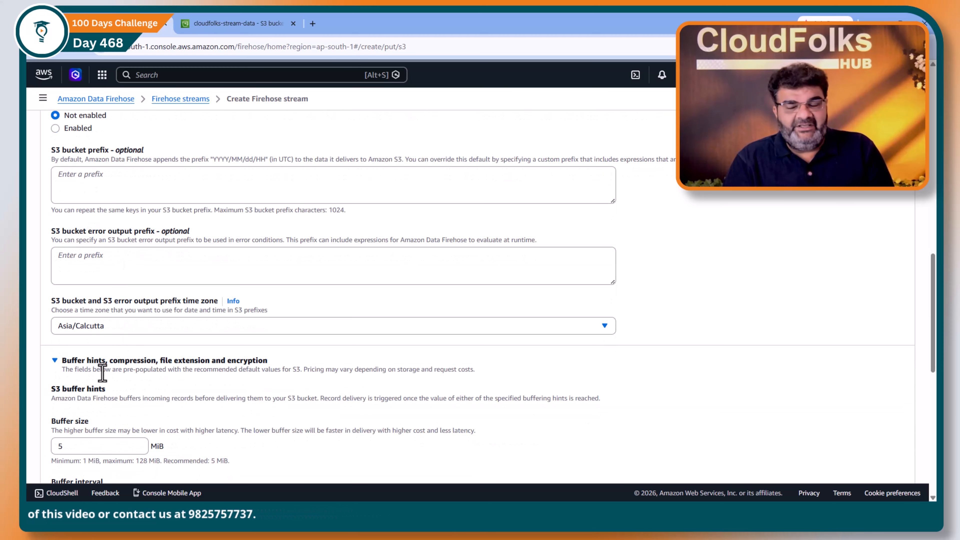
pyautogui.scroll(-2, 122, 387)
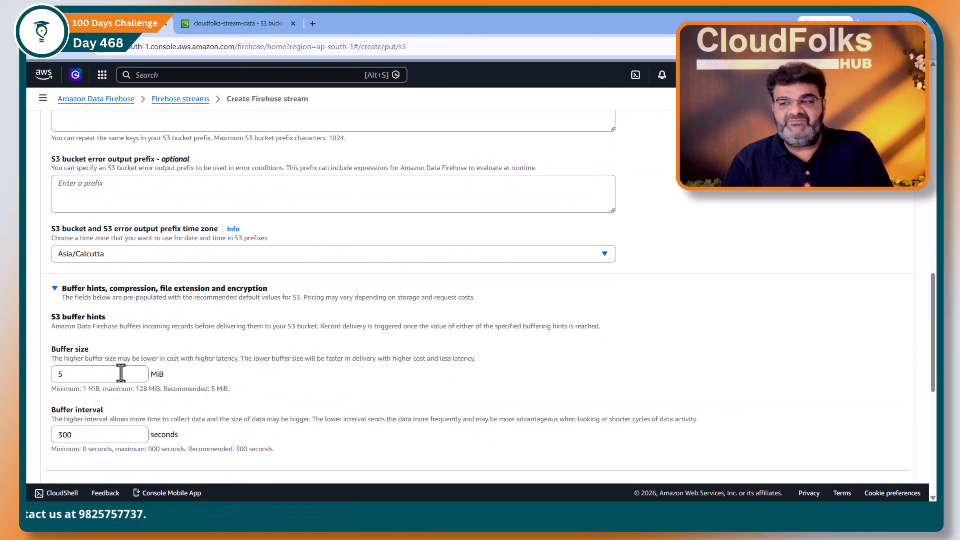
pyautogui.moveTo(75, 374); pyautogui.dragTo(36, 381)
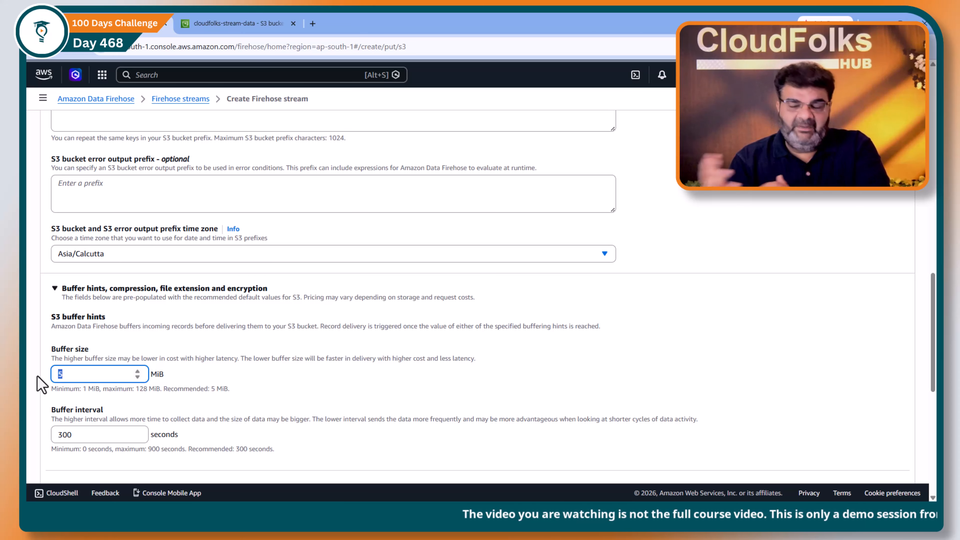
pyautogui.write('1')
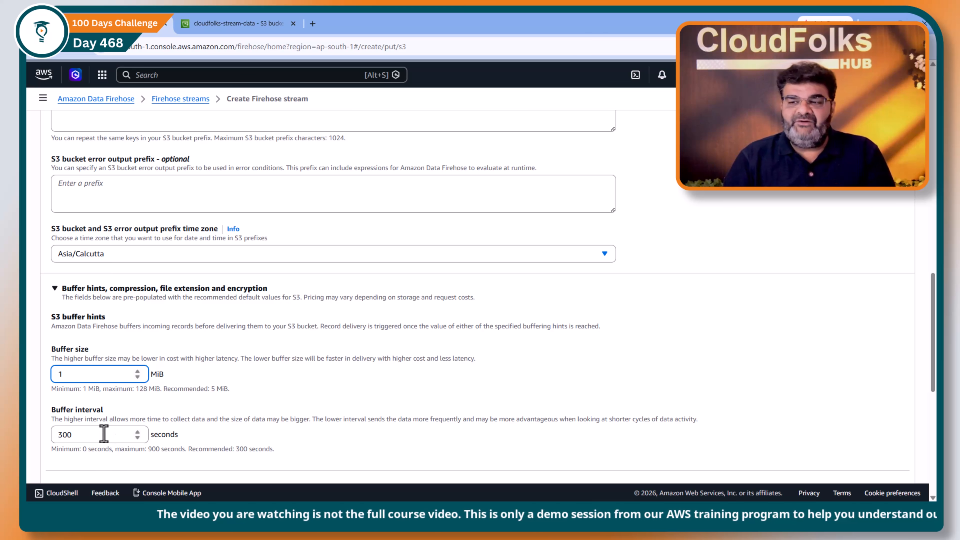
pyautogui.moveTo(102, 435); pyautogui.dragTo(32, 439)
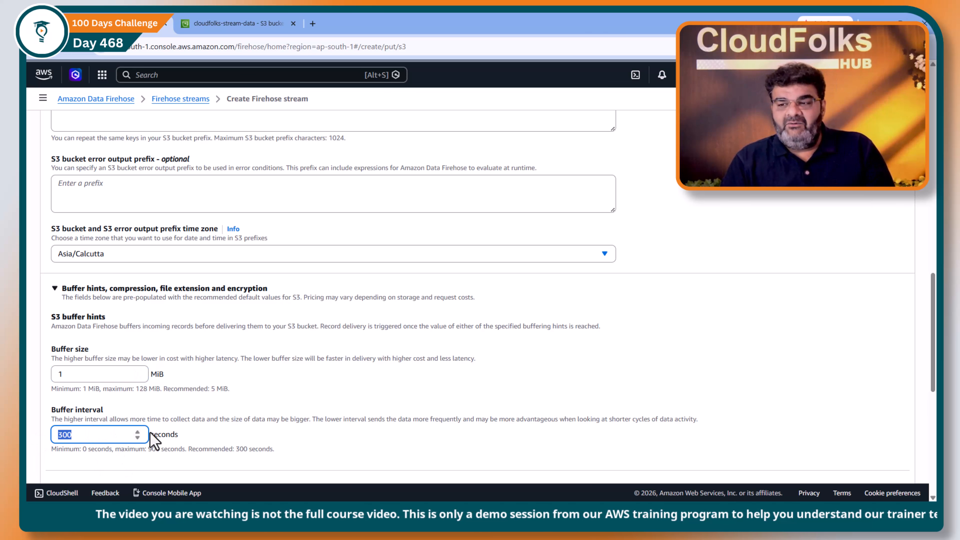
pyautogui.scroll(-2, 155, 427)
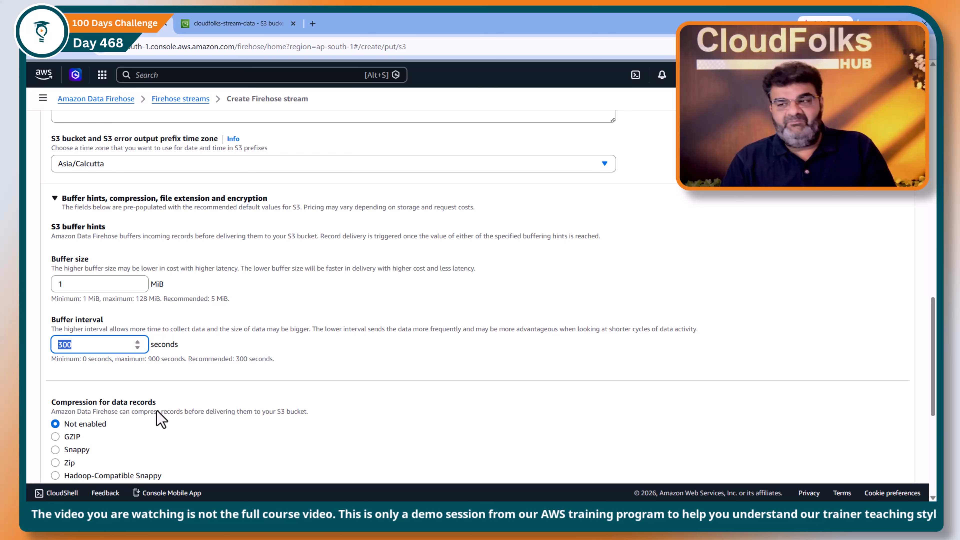
pyautogui.write('5')
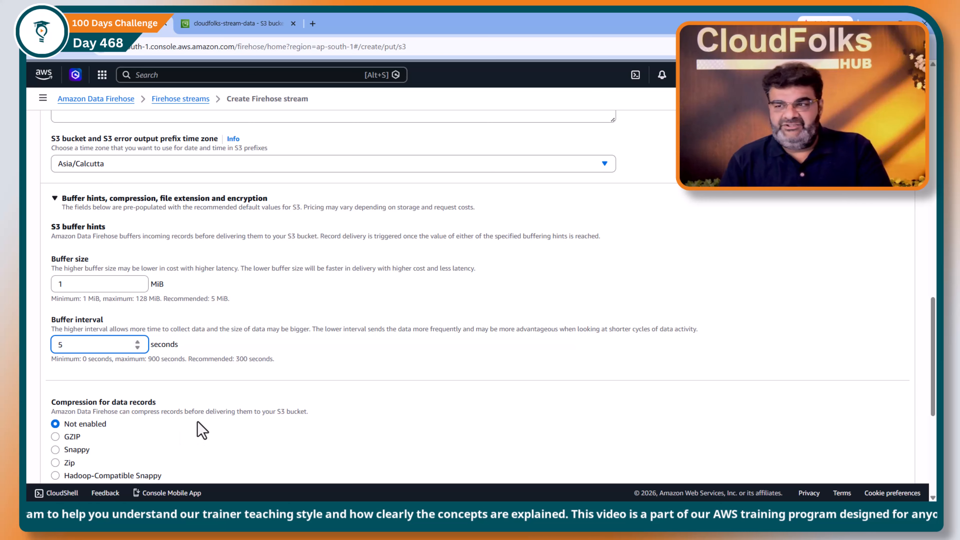
# Keep the default compression and encryption for data records, and set Amazon CloudWatch error logging to Not enabled in the advanced settings
pyautogui.scroll(-2, 168, 384)
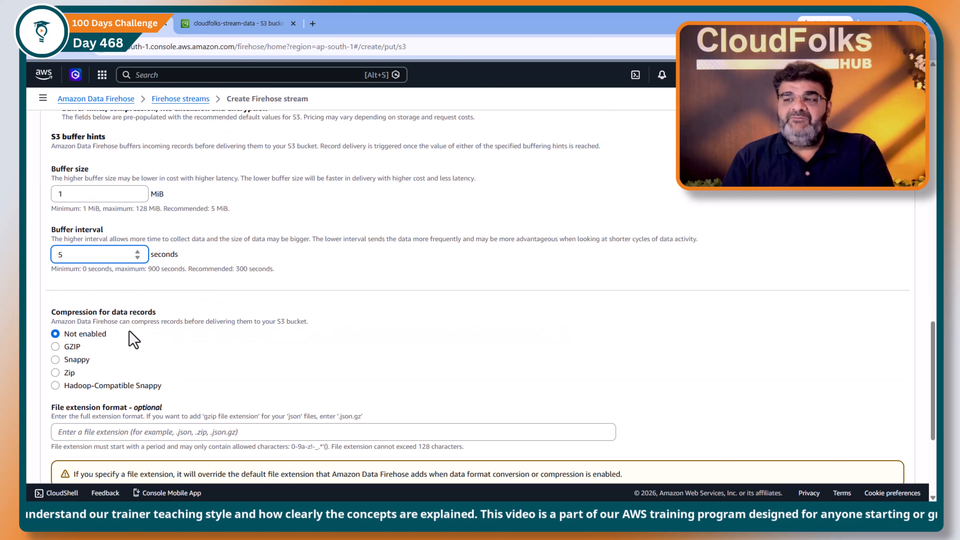
pyautogui.scroll(-2, 142, 329)
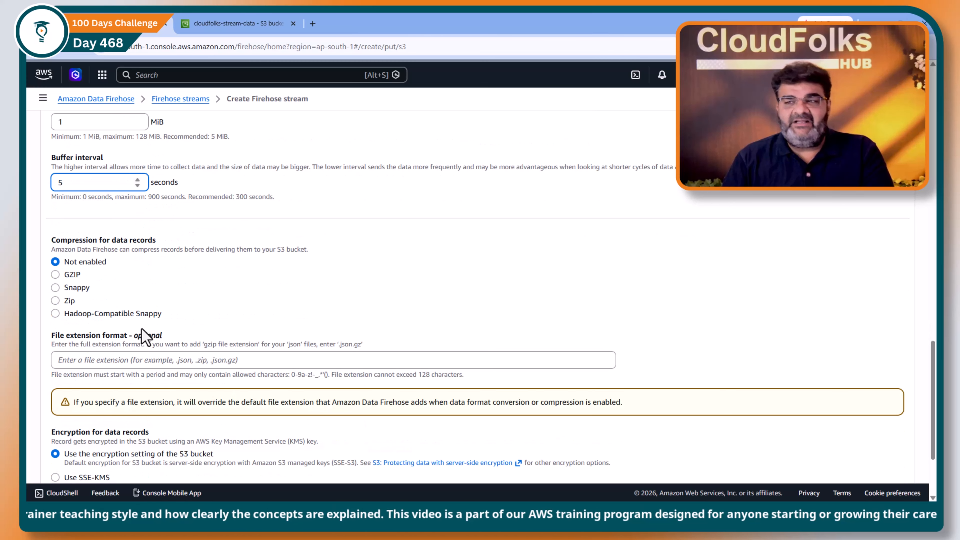
pyautogui.scroll(-3, 153, 325)
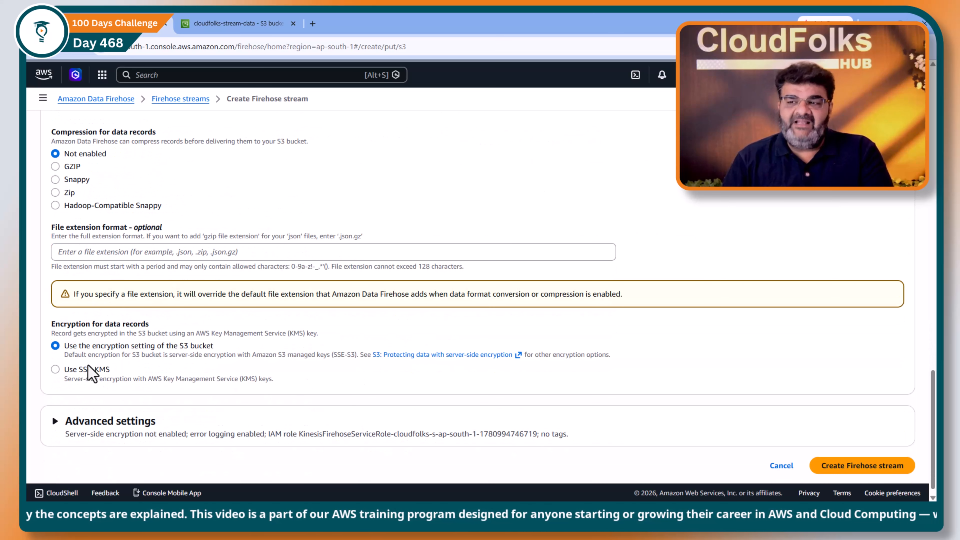
pyautogui.click(55, 421)
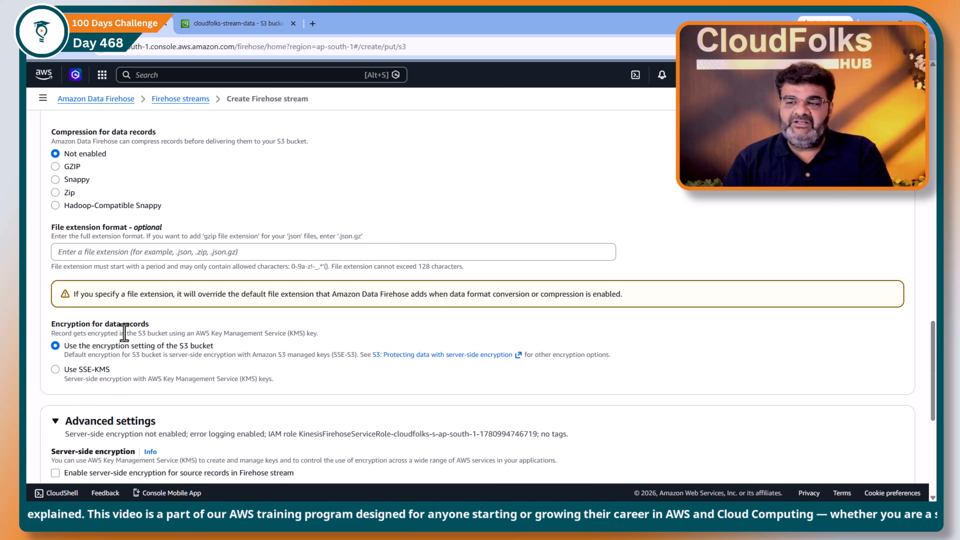
pyautogui.scroll(-7, 126, 333)
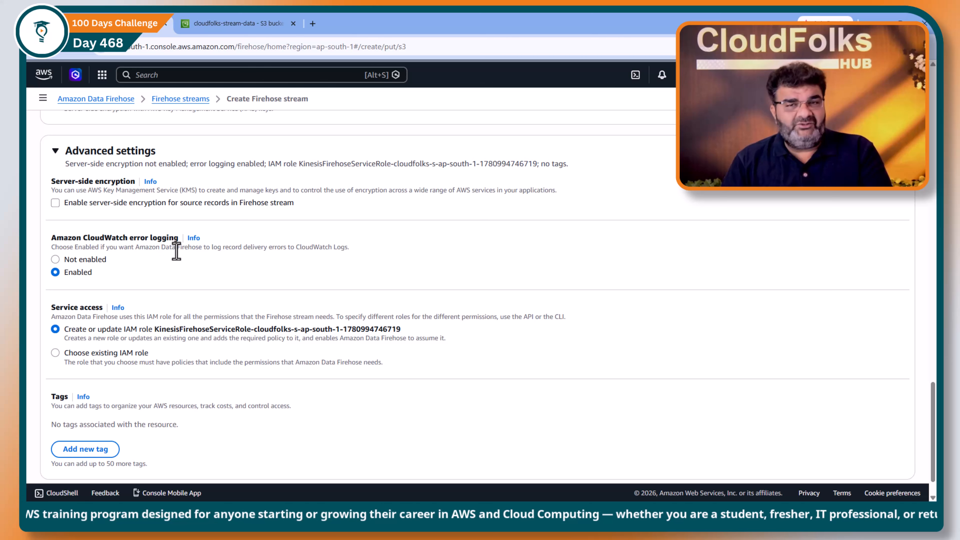
pyautogui.click(88, 264)
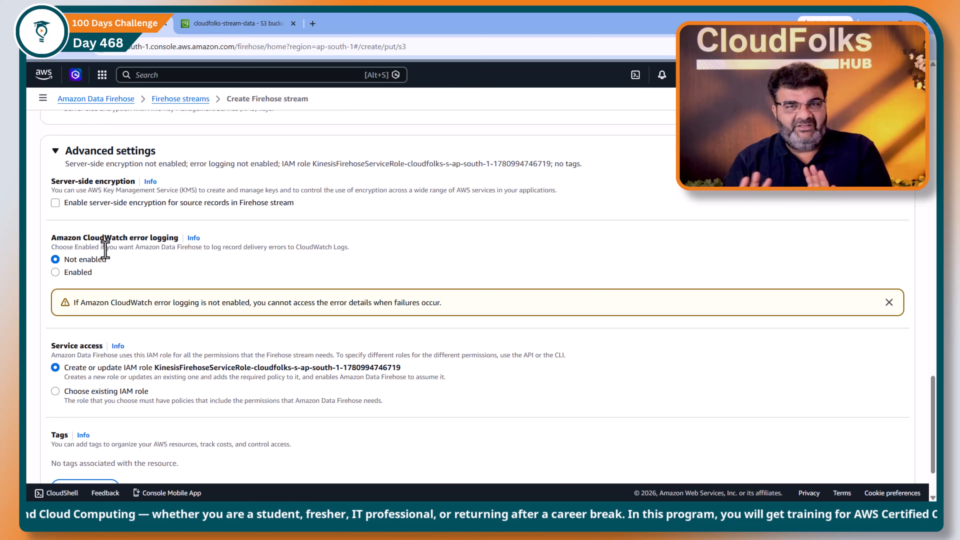
# Create the Firehose stream with the default create-or-update IAM role, inspecting the API response of the first attempt and submitting again
pyautogui.scroll(-1, 130, 285)
pyautogui.scroll(-1, 130, 286)
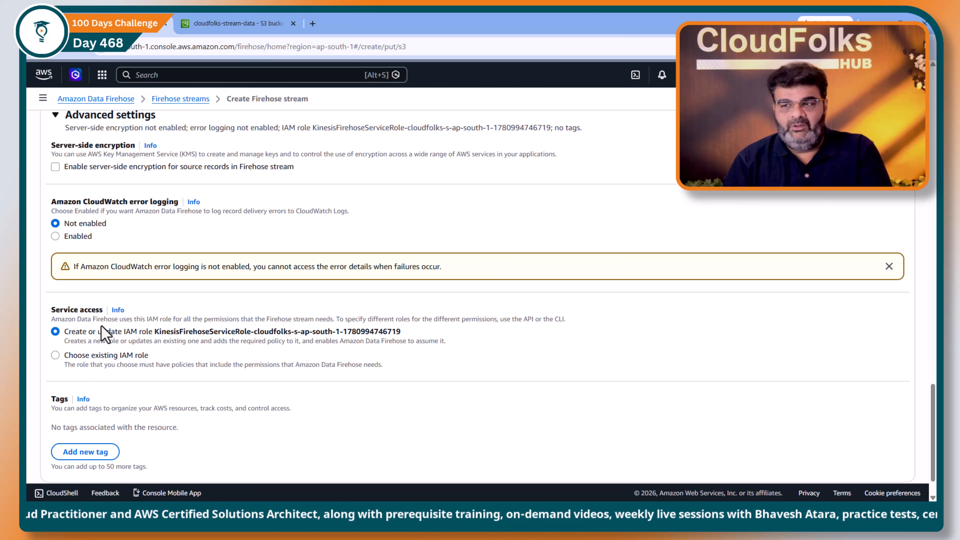
pyautogui.scroll(-2, 101, 324)
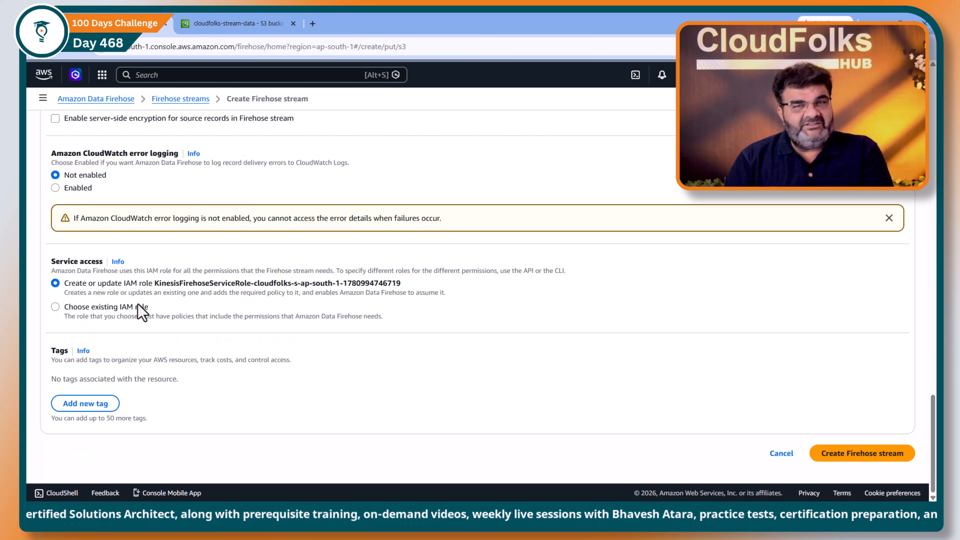
pyautogui.click(849, 455)
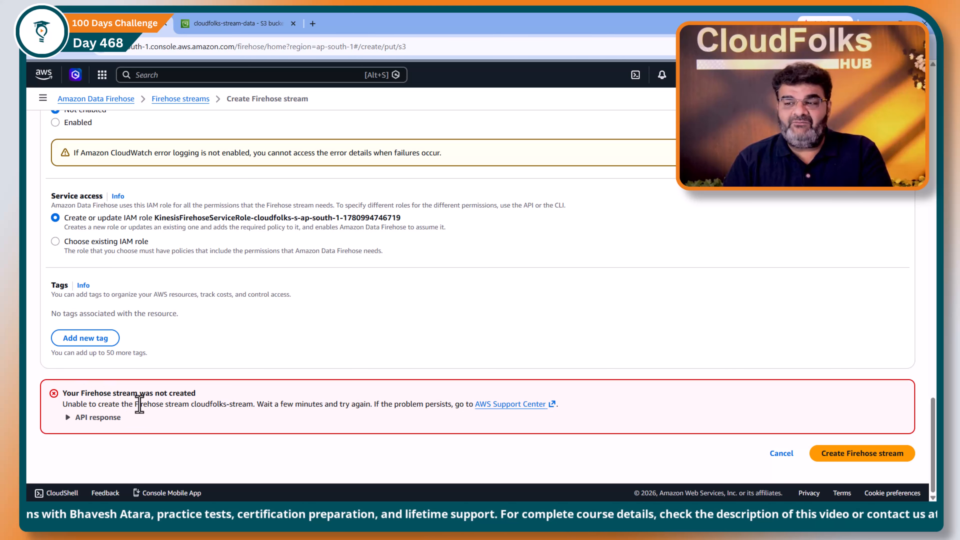
pyautogui.click(95, 417)
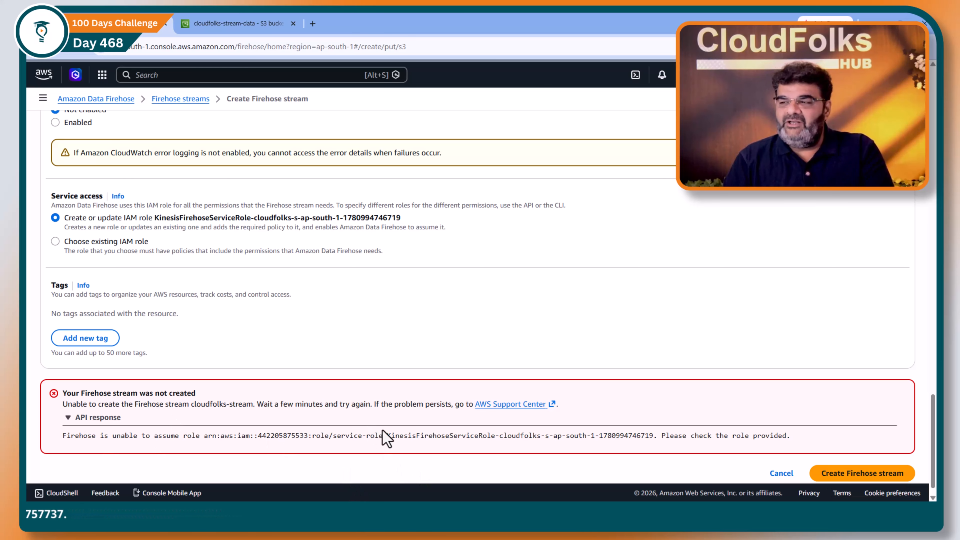
pyautogui.click(853, 477)
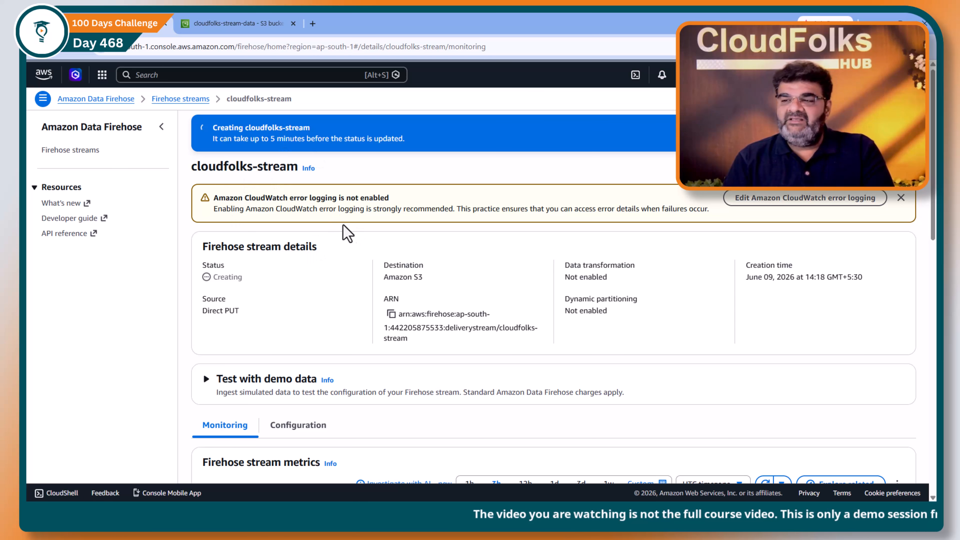
# Check the new stream's status, then start sending demo data to cloudfolks-stream to test its delivery to S3
pyautogui.scroll(-2, 270, 361)
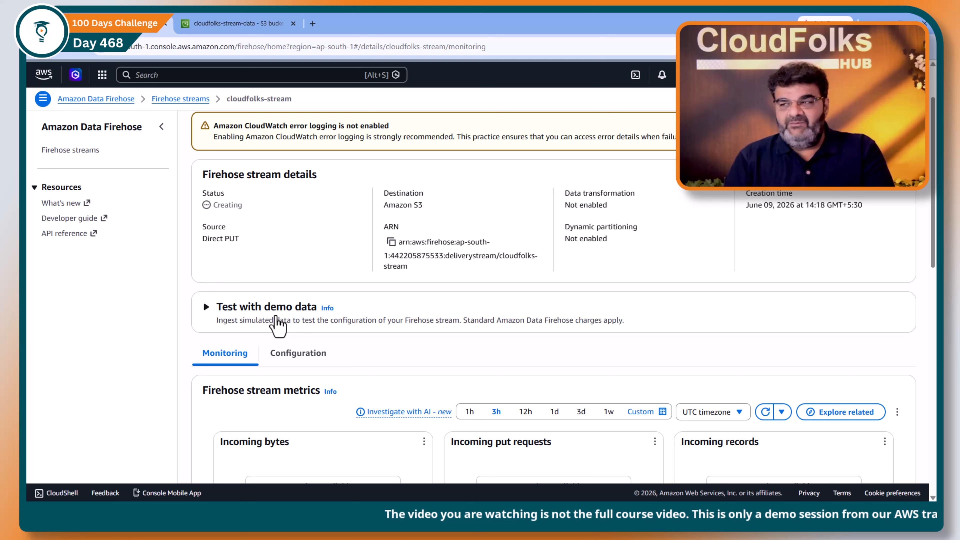
pyautogui.click(522, 514)
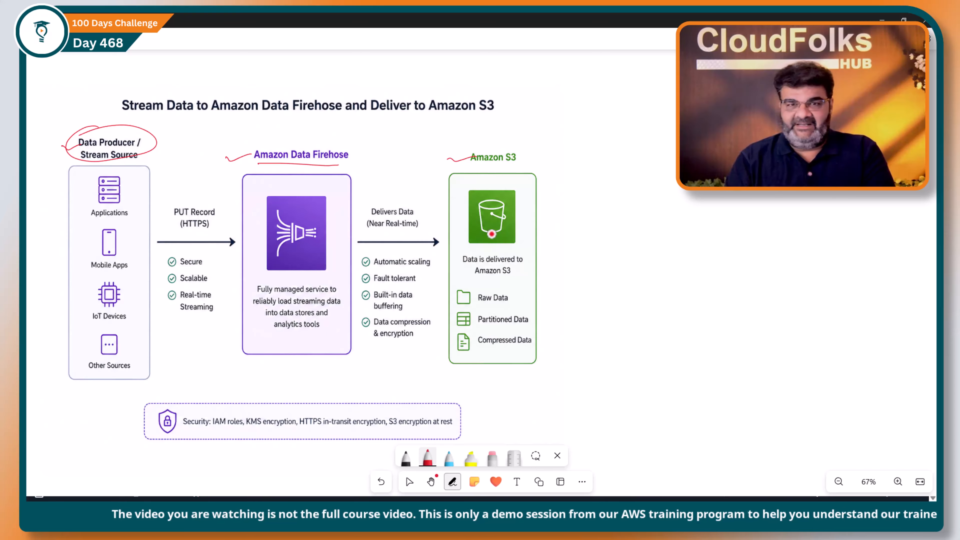
pyautogui.hotkey('alt', 'Tab')
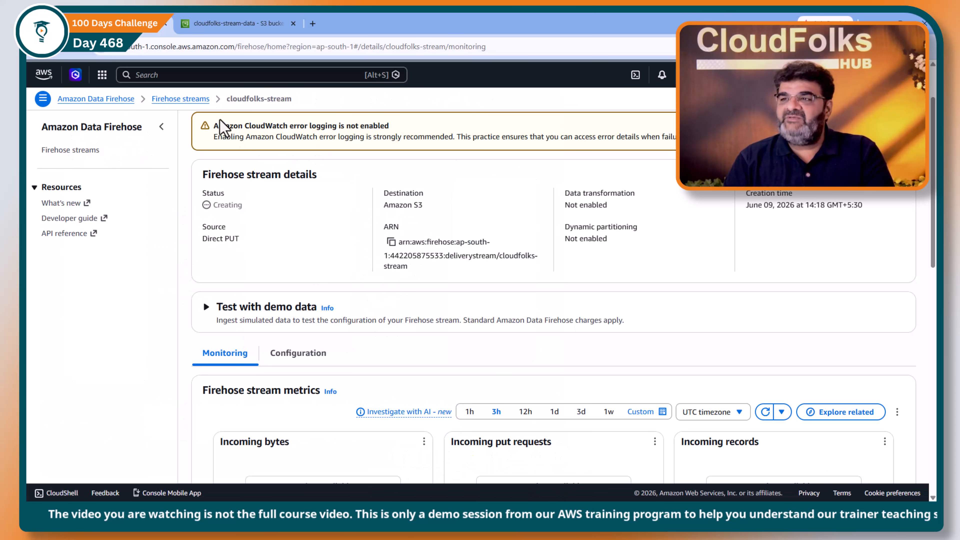
pyautogui.scroll(-2, 416, 272)
pyautogui.scroll(3, 321, 260)
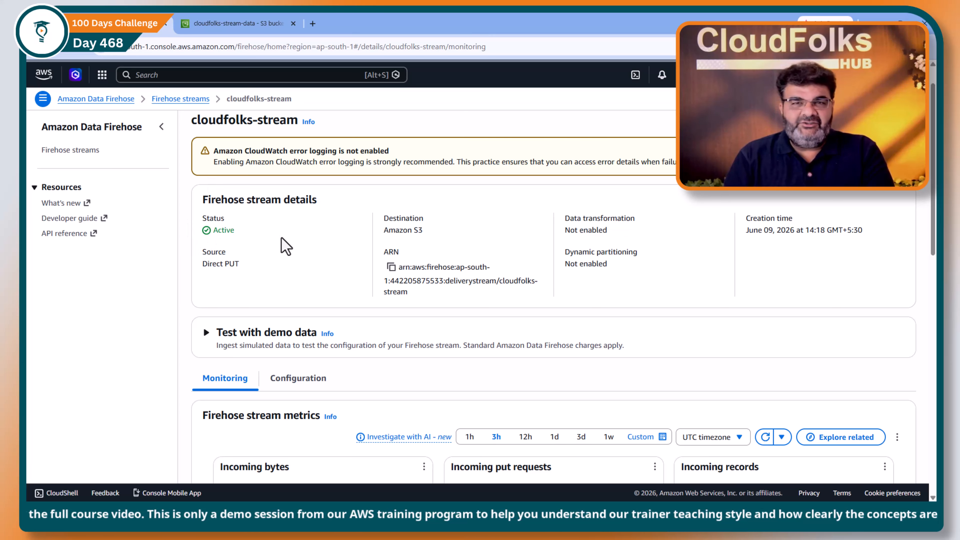
pyautogui.click(218, 345)
pyautogui.scroll(-5, 223, 333)
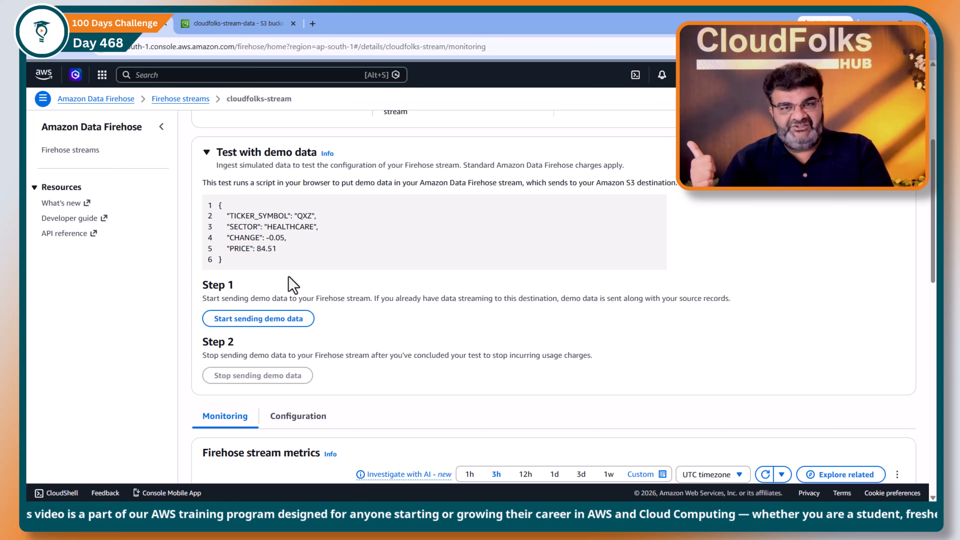
pyautogui.click(261, 319)
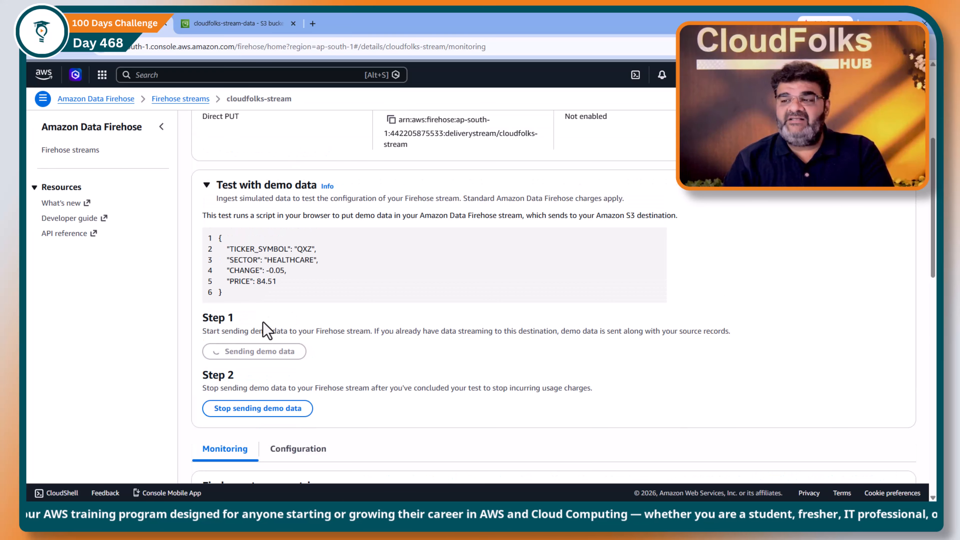